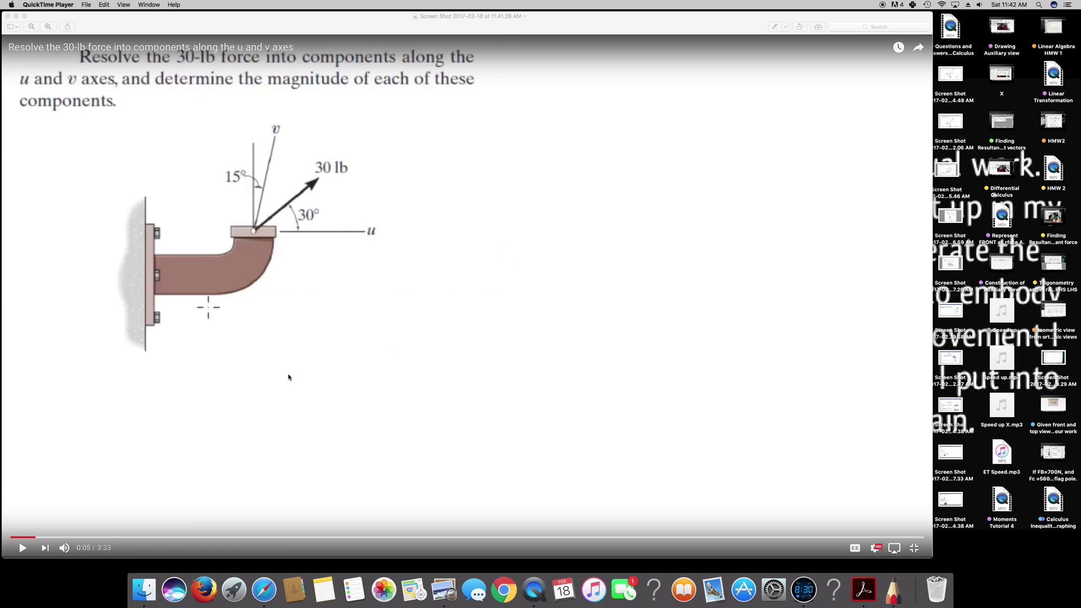
Place SketchBook beside the problem figure and draw the u and v axes and the 30 lb force.
{"action": "left_click", "coordinate": [889, 591]}
{"action": "mouse_move", "coordinate": [642, 38]}
{"action": "left_mouse_down"}
{"action": "mouse_move", "coordinate": [711, 178]}
{"action": "mouse_move", "coordinate": [699, 176]}
{"action": "left_mouse_up"}
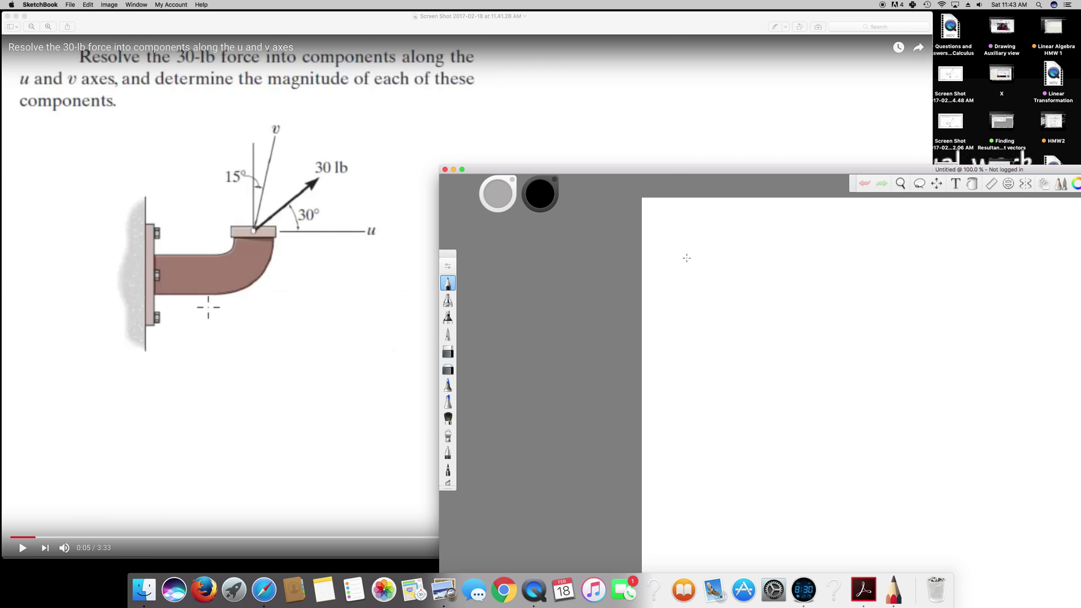
{"action": "mouse_move", "coordinate": [687, 258]}
{"action": "left_mouse_down"}
{"action": "mouse_move", "coordinate": [691, 318]}
{"action": "mouse_move", "coordinate": [754, 319]}
{"action": "left_mouse_up"}
{"action": "left_click_drag", "start_coordinate": [691, 319], "coordinate": [713, 261]}
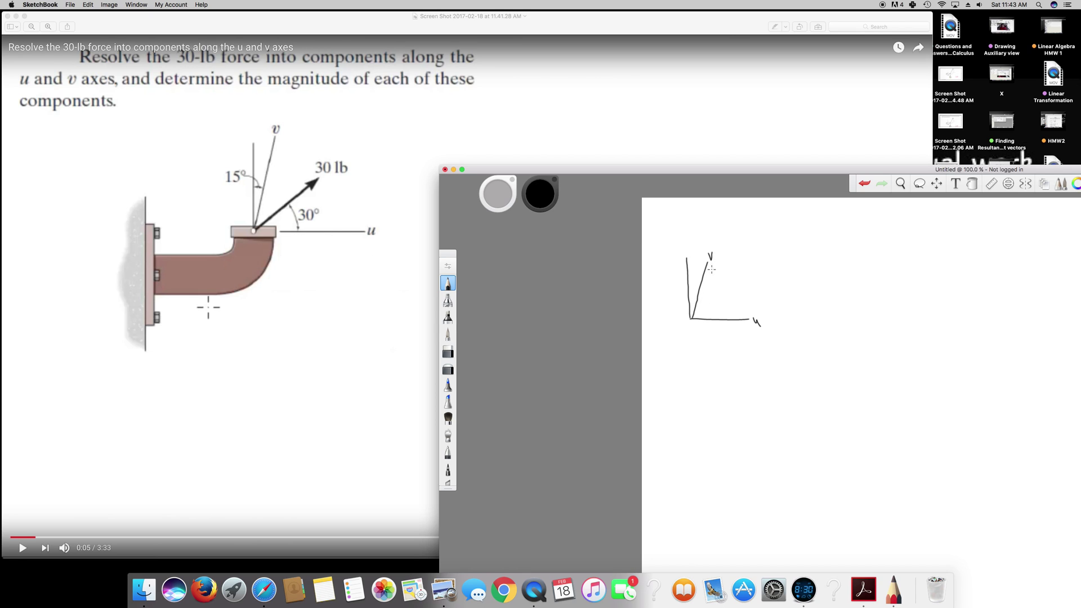
{"action": "mouse_move", "coordinate": [691, 320]}
{"action": "left_mouse_down"}
{"action": "mouse_move", "coordinate": [742, 277]}
{"action": "mouse_move", "coordinate": [777, 282]}
{"action": "left_mouse_up"}
Mark the 15° and 45° angles and draw the parallelogram's top and right sides.
{"action": "mouse_move", "coordinate": [689, 292]}
{"action": "left_mouse_down"}
{"action": "mouse_move", "coordinate": [697, 295]}
{"action": "mouse_move", "coordinate": [691, 287]}
{"action": "left_mouse_up"}
{"action": "mouse_move", "coordinate": [695, 278]}
{"action": "left_mouse_down"}
{"action": "mouse_move", "coordinate": [713, 316]}
{"action": "mouse_move", "coordinate": [704, 294]}
{"action": "left_mouse_up"}
{"action": "mouse_move", "coordinate": [706, 287]}
{"action": "left_mouse_down"}
{"action": "mouse_move", "coordinate": [715, 293]}
{"action": "mouse_move", "coordinate": [716, 279]}
{"action": "left_mouse_up"}
{"action": "mouse_move", "coordinate": [708, 263]}
{"action": "left_mouse_down"}
{"action": "mouse_move", "coordinate": [788, 260]}
{"action": "mouse_move", "coordinate": [750, 320]}
{"action": "left_mouse_up"}
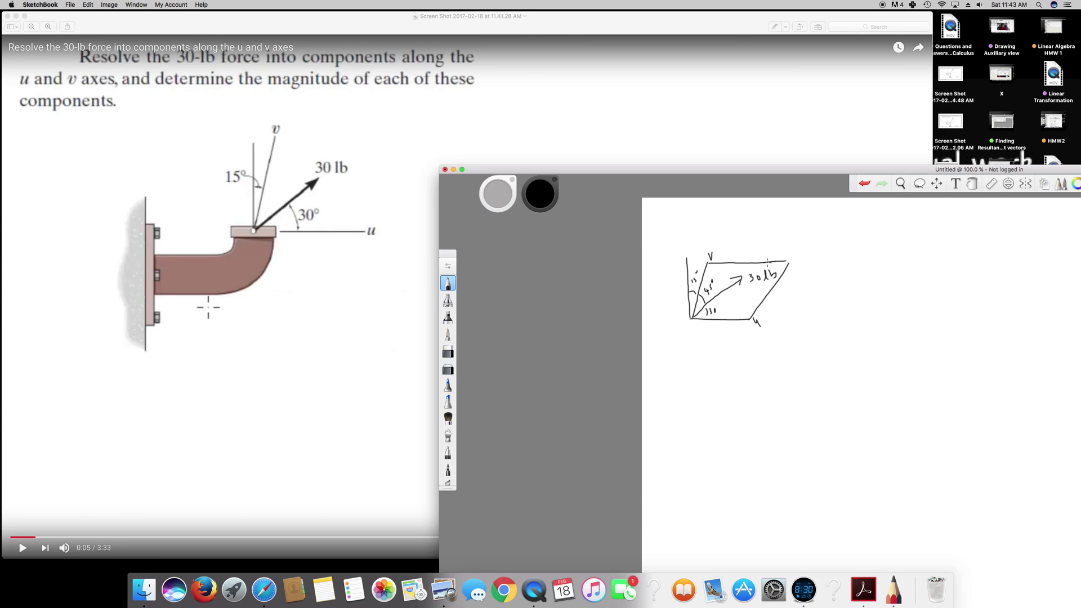
{"action": "left_click_drag", "start_coordinate": [767, 262], "coordinate": [748, 319]}
Erase the stray stroke beside the parallelogram and return to the pencil.
{"action": "left_click", "coordinate": [448, 353]}
{"action": "left_click_drag", "start_coordinate": [782, 261], "coordinate": [752, 314]}
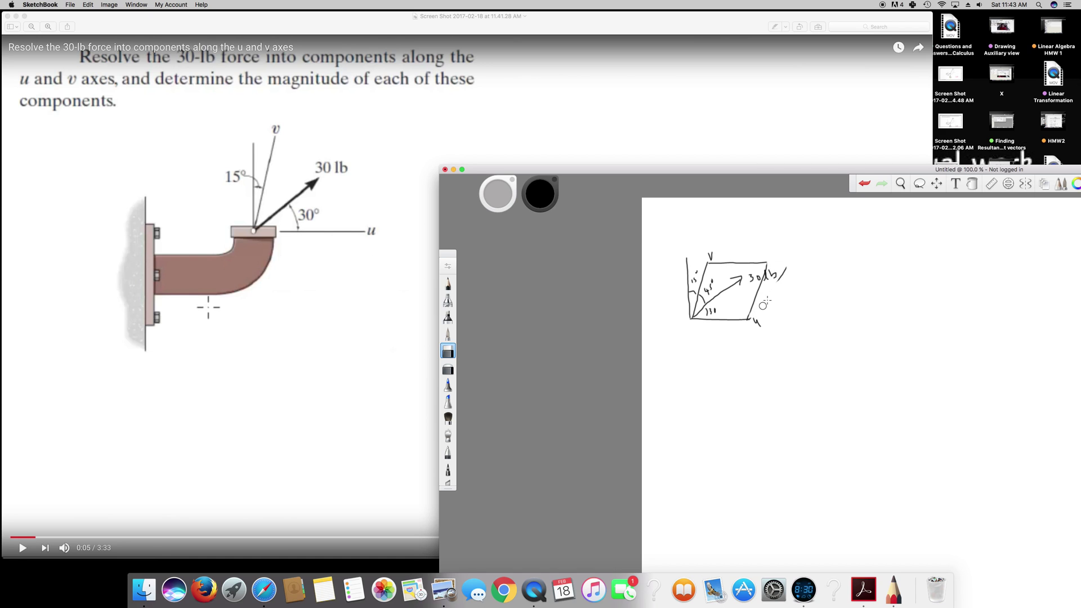
{"action": "left_click", "coordinate": [782, 272]}
{"action": "left_click", "coordinate": [448, 284]}
Draw arrowheads on the u and v axes and finish the 30° label at the u axis.
{"action": "left_click_drag", "start_coordinate": [742, 314], "coordinate": [752, 324]}
{"action": "left_click_drag", "start_coordinate": [705, 265], "coordinate": [770, 263]}
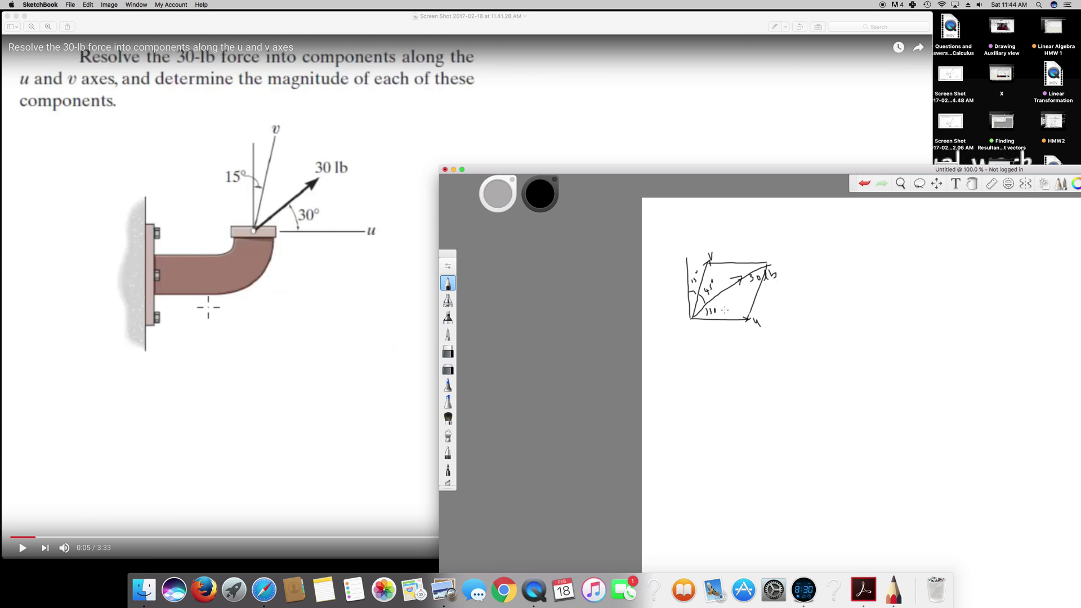
{"action": "left_click_drag", "start_coordinate": [713, 311], "coordinate": [718, 311]}
{"action": "left_click_drag", "start_coordinate": [711, 315], "coordinate": [714, 309]}
Label 30° at the top-right corner and mark the 105° angle at the v-axis tip.
{"action": "left_click_drag", "start_coordinate": [733, 265], "coordinate": [746, 268]}
{"action": "left_click_drag", "start_coordinate": [706, 268], "coordinate": [726, 267]}
{"action": "left_click_drag", "start_coordinate": [769, 174], "coordinate": [688, 152]}
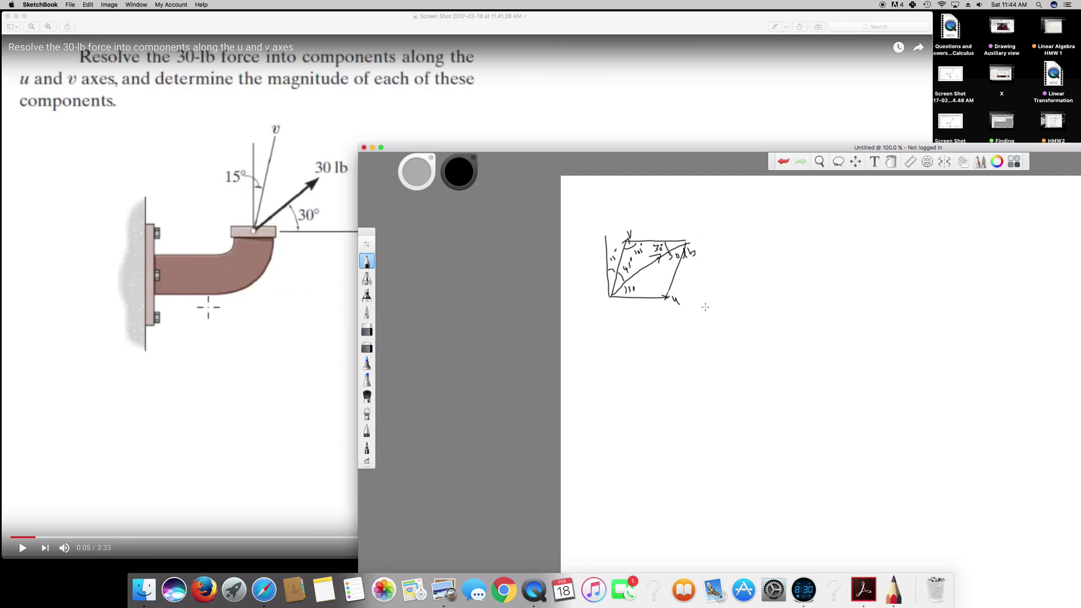
Write the 'Sin law' heading with a/sinA = b/sinB = c/sinC, and start 30/sin105.
{"action": "left_click_drag", "start_coordinate": [679, 297], "coordinate": [681, 302]}
{"action": "mouse_move", "coordinate": [781, 195]}
{"action": "left_mouse_down"}
{"action": "mouse_move", "coordinate": [771, 210]}
{"action": "mouse_move", "coordinate": [836, 213]}
{"action": "mouse_move", "coordinate": [782, 240]}
{"action": "mouse_move", "coordinate": [802, 247]}
{"action": "mouse_move", "coordinate": [763, 260]}
{"action": "mouse_move", "coordinate": [789, 263]}
{"action": "mouse_move", "coordinate": [818, 242]}
{"action": "left_mouse_up"}
{"action": "mouse_move", "coordinate": [811, 248]}
{"action": "left_mouse_down"}
{"action": "mouse_move", "coordinate": [857, 245]}
{"action": "mouse_move", "coordinate": [829, 267]}
{"action": "mouse_move", "coordinate": [865, 264]}
{"action": "mouse_move", "coordinate": [893, 240]}
{"action": "left_mouse_up"}
{"action": "mouse_move", "coordinate": [878, 247]}
{"action": "left_mouse_down"}
{"action": "mouse_move", "coordinate": [916, 229]}
{"action": "mouse_move", "coordinate": [966, 233]}
{"action": "mouse_move", "coordinate": [906, 258]}
{"action": "mouse_move", "coordinate": [934, 248]}
{"action": "mouse_move", "coordinate": [936, 257]}
{"action": "left_mouse_up"}
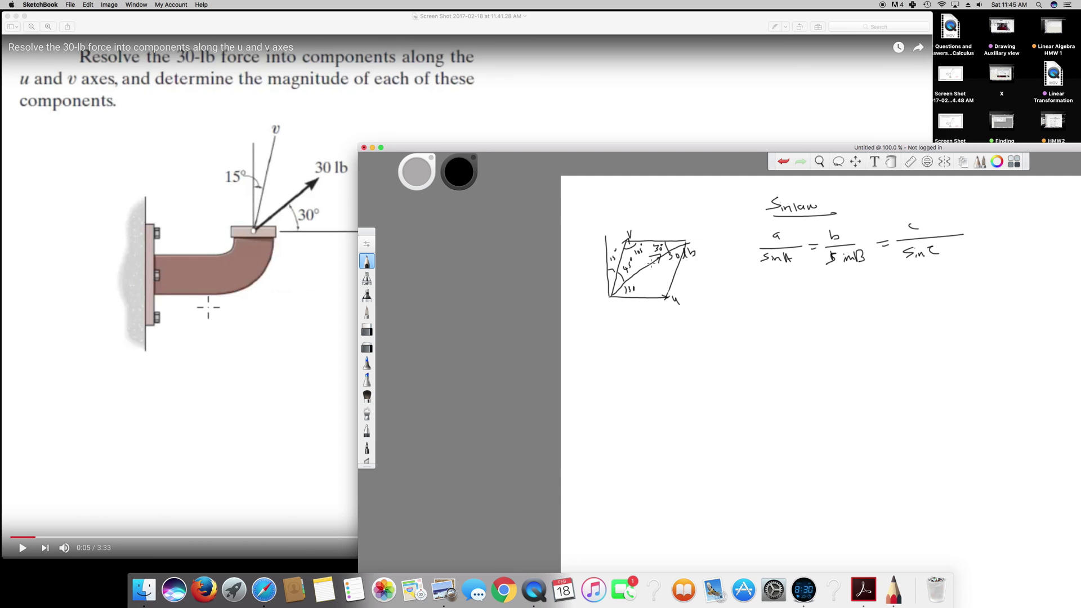
{"action": "mouse_move", "coordinate": [776, 293]}
{"action": "left_mouse_down"}
{"action": "mouse_move", "coordinate": [809, 309]}
{"action": "mouse_move", "coordinate": [781, 323]}
{"action": "mouse_move", "coordinate": [799, 324]}
{"action": "mouse_move", "coordinate": [835, 297]}
{"action": "left_mouse_up"}
Complete the ratio 30/sin105 = v/sin30 and touch up a diagram angle label.
{"action": "left_click_drag", "start_coordinate": [827, 304], "coordinate": [834, 304]}
{"action": "left_click_drag", "start_coordinate": [845, 292], "coordinate": [853, 287]}
{"action": "mouse_move", "coordinate": [613, 260]}
{"action": "left_mouse_down"}
{"action": "mouse_move", "coordinate": [616, 279]}
{"action": "mouse_move", "coordinate": [627, 269]}
{"action": "left_mouse_up"}
{"action": "mouse_move", "coordinate": [842, 302]}
{"action": "left_mouse_down"}
{"action": "mouse_move", "coordinate": [873, 302]}
{"action": "mouse_move", "coordinate": [847, 319]}
{"action": "mouse_move", "coordinate": [892, 318]}
{"action": "mouse_move", "coordinate": [894, 305]}
{"action": "mouse_move", "coordinate": [891, 315]}
{"action": "left_mouse_up"}
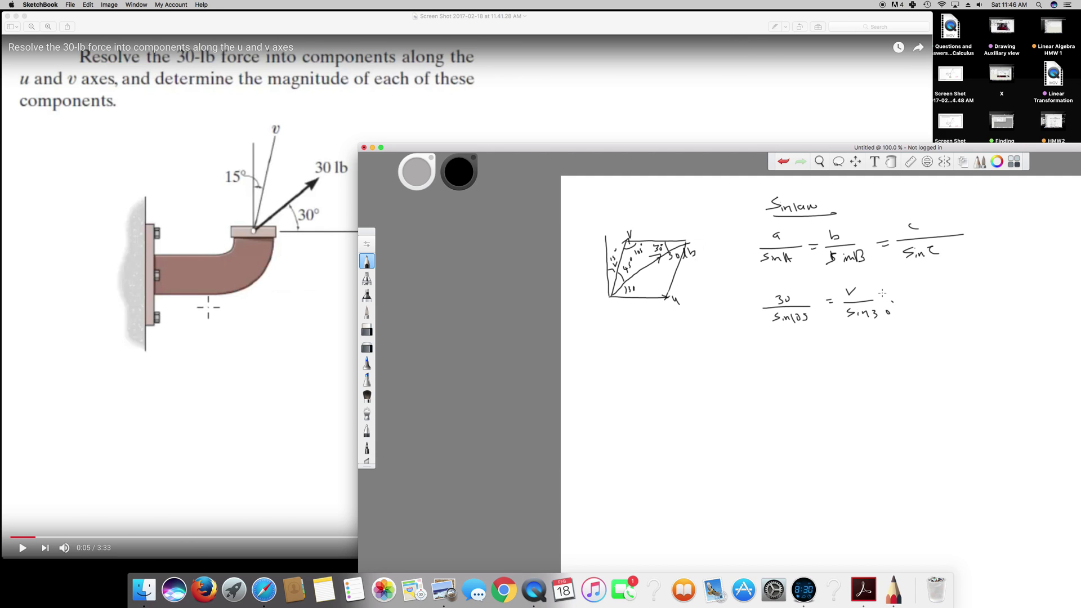
Write v = 15.32 lb beneath the equation.
{"action": "left_click_drag", "start_coordinate": [804, 344], "coordinate": [809, 359]}
{"action": "mouse_move", "coordinate": [809, 345]}
{"action": "left_mouse_down"}
{"action": "mouse_move", "coordinate": [813, 358]}
{"action": "mouse_move", "coordinate": [825, 349]}
{"action": "left_mouse_up"}
{"action": "left_click_drag", "start_coordinate": [816, 355], "coordinate": [871, 362]}
{"action": "left_click_drag", "start_coordinate": [679, 254], "coordinate": [684, 261]}
{"action": "mouse_move", "coordinate": [873, 339]}
{"action": "left_mouse_down"}
{"action": "mouse_move", "coordinate": [877, 360]}
{"action": "mouse_move", "coordinate": [896, 358]}
{"action": "left_mouse_up"}
{"action": "left_click_drag", "start_coordinate": [785, 293], "coordinate": [787, 301]}
Label the u axis and write 30/sin105 = u/sin45, giving u = 21.96 lb.
{"action": "mouse_move", "coordinate": [788, 375]}
{"action": "left_mouse_down"}
{"action": "mouse_move", "coordinate": [824, 395]}
{"action": "mouse_move", "coordinate": [782, 414]}
{"action": "mouse_move", "coordinate": [821, 411]}
{"action": "left_mouse_up"}
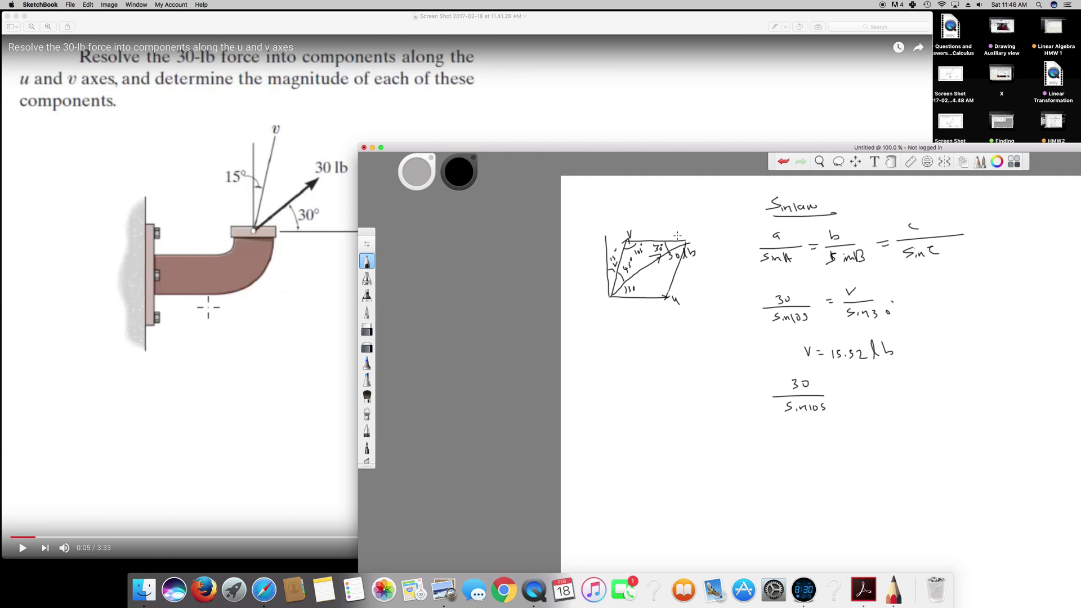
{"action": "mouse_move", "coordinate": [678, 235]}
{"action": "left_mouse_down"}
{"action": "mouse_move", "coordinate": [679, 246]}
{"action": "mouse_move", "coordinate": [665, 239]}
{"action": "left_mouse_up"}
{"action": "left_click_drag", "start_coordinate": [842, 394], "coordinate": [884, 393]}
{"action": "left_click_drag", "start_coordinate": [623, 275], "coordinate": [631, 267]}
{"action": "mouse_move", "coordinate": [862, 398]}
{"action": "left_mouse_down"}
{"action": "mouse_move", "coordinate": [858, 407]}
{"action": "mouse_move", "coordinate": [895, 409]}
{"action": "left_mouse_up"}
{"action": "mouse_move", "coordinate": [824, 429]}
{"action": "left_mouse_down"}
{"action": "mouse_move", "coordinate": [829, 439]}
{"action": "mouse_move", "coordinate": [850, 429]}
{"action": "mouse_move", "coordinate": [932, 441]}
{"action": "left_mouse_up"}
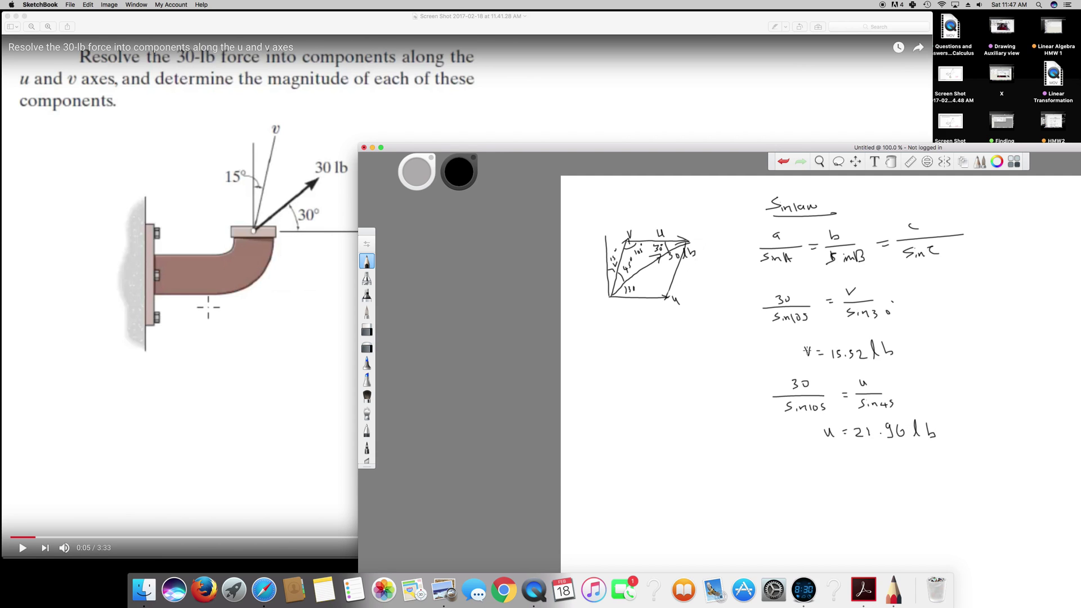
Draw boxes around the v = 15.32 lb and u = 21.96 lb answers.
{"action": "mouse_move", "coordinate": [800, 372]}
{"action": "left_mouse_down"}
{"action": "mouse_move", "coordinate": [794, 340]}
{"action": "mouse_move", "coordinate": [868, 342]}
{"action": "mouse_move", "coordinate": [915, 365]}
{"action": "mouse_move", "coordinate": [803, 368]}
{"action": "left_mouse_up"}
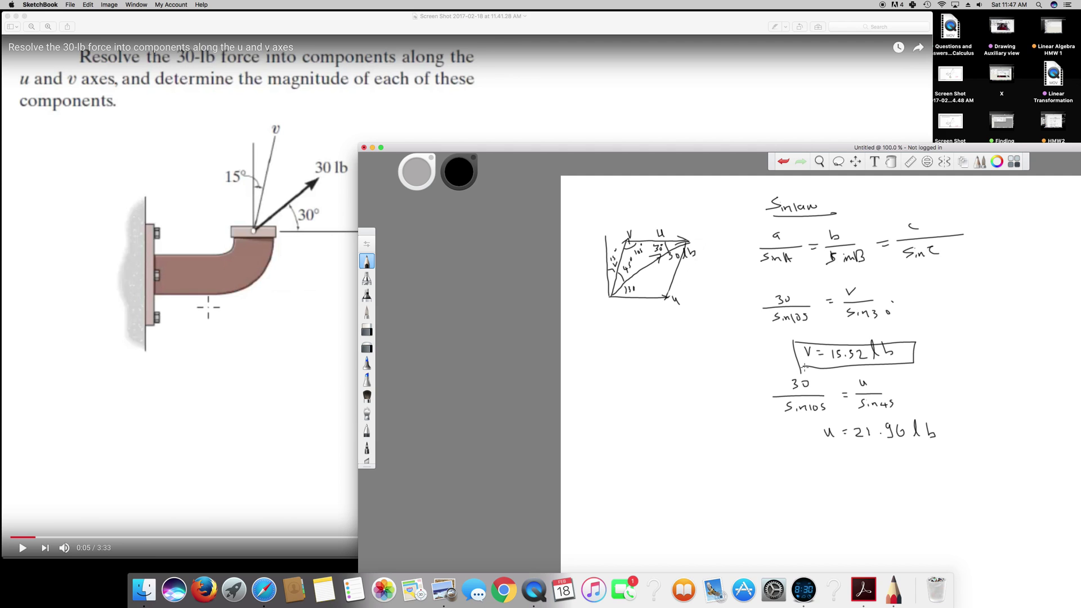
{"action": "mouse_move", "coordinate": [806, 420]}
{"action": "left_mouse_down"}
{"action": "mouse_move", "coordinate": [813, 452]}
{"action": "mouse_move", "coordinate": [949, 423]}
{"action": "mouse_move", "coordinate": [945, 446]}
{"action": "left_mouse_up"}
{"action": "left_click_drag", "start_coordinate": [944, 446], "coordinate": [815, 451]}
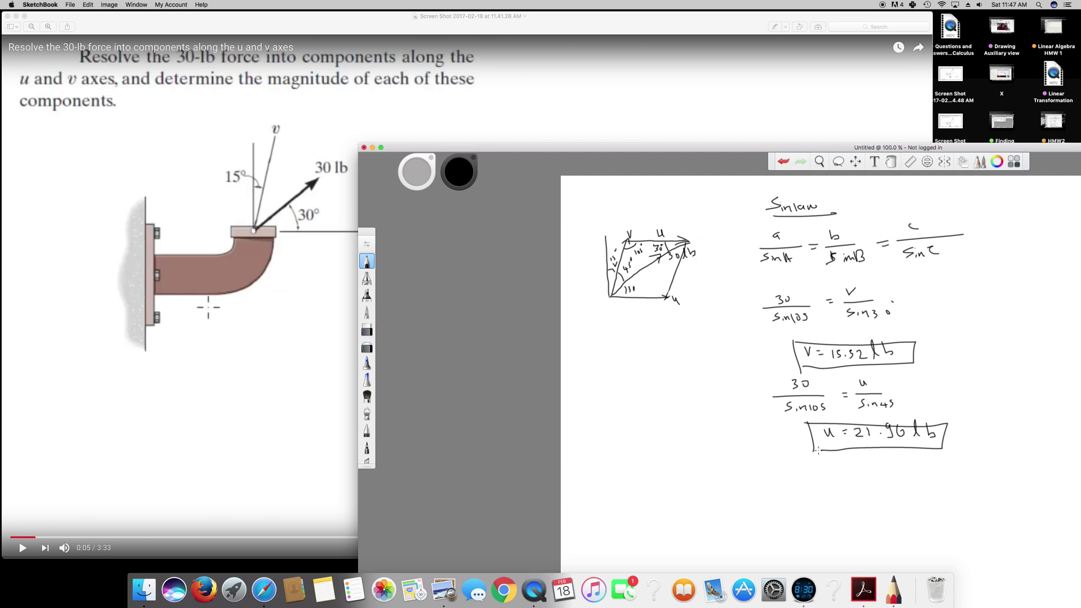